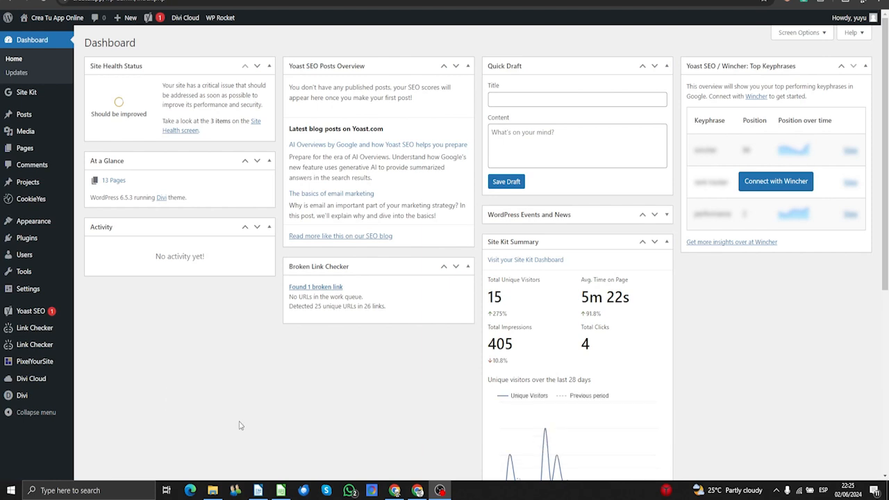
- Create a new page from the list of all pages and choose the default editor for its layout
mouse_move(56, 154)
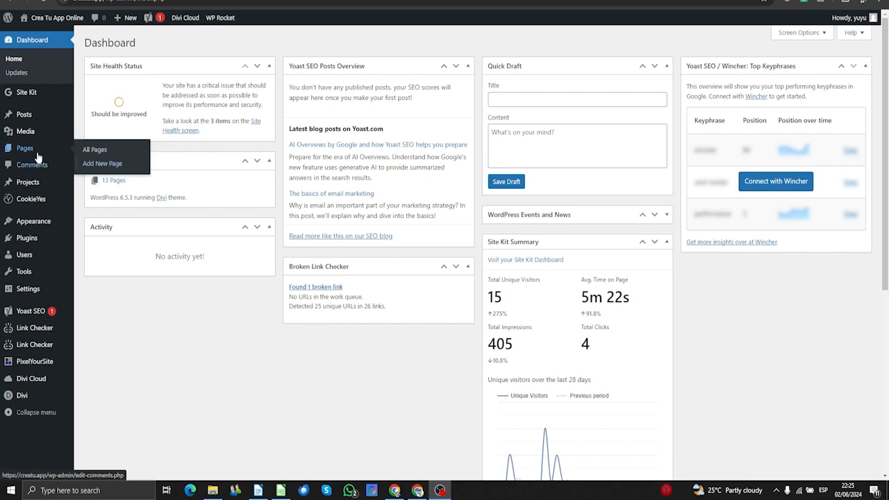
click(98, 154)
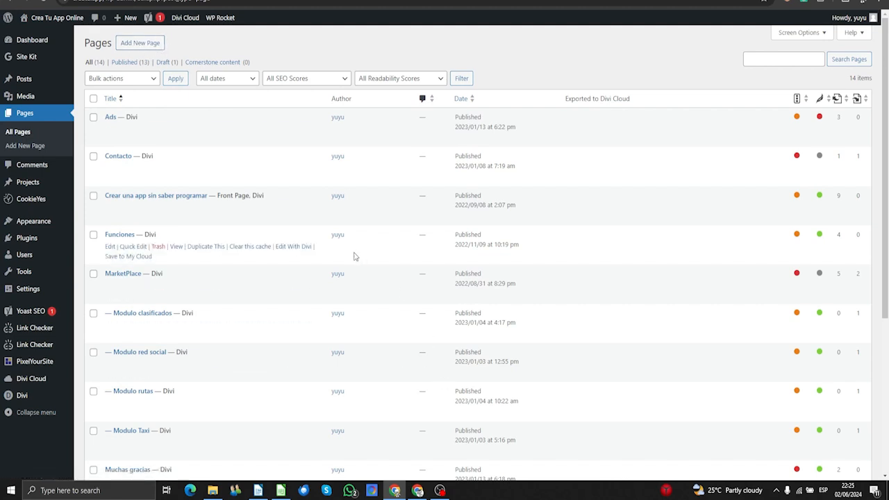
click(141, 43)
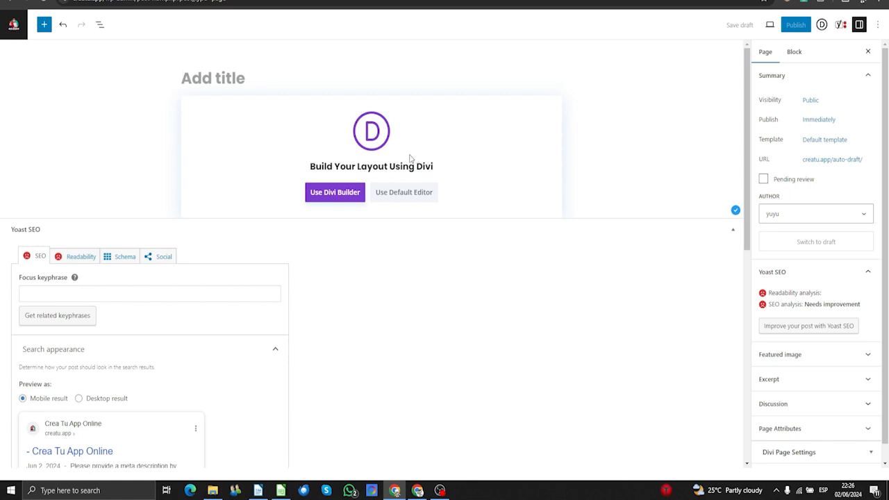
click(404, 192)
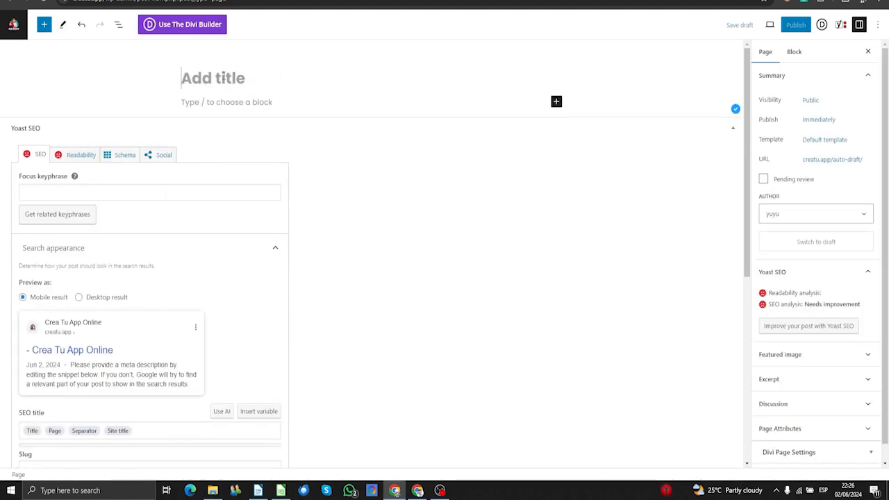
- Title the new page "TEST PAGE"
key(Caps_Lock)
text(TEST PAGE)
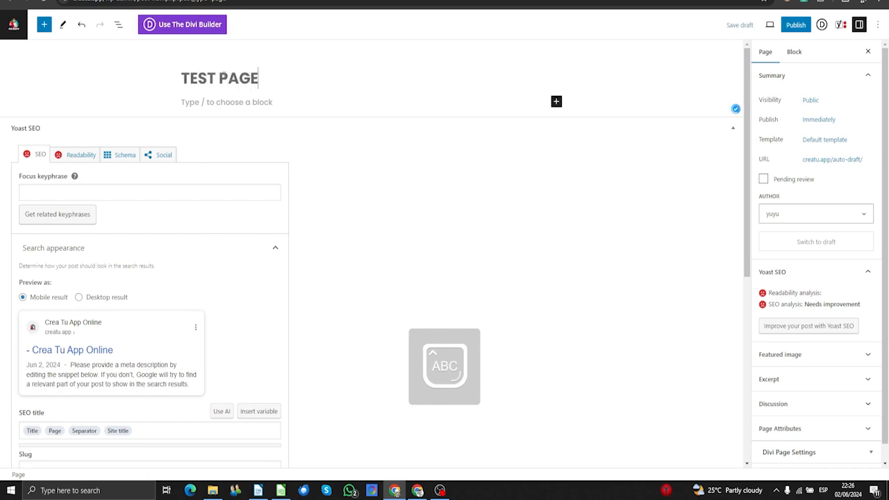
key(Caps_Lock)
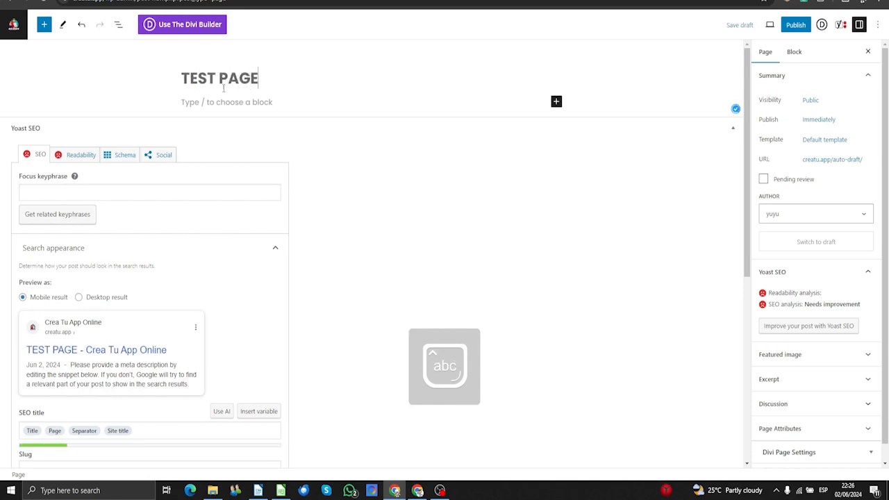
- Write the paragraph "this is a test fpr a page inside Wordpress." below the page title
click(223, 103)
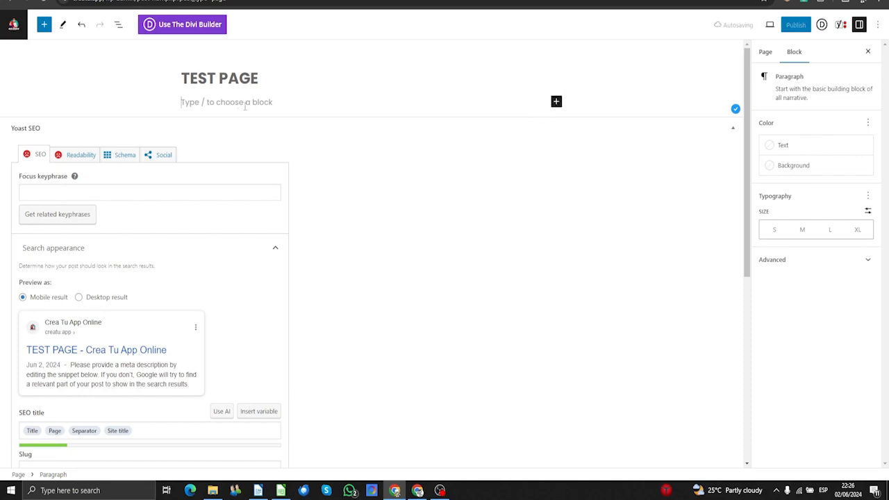
text(this is a t)
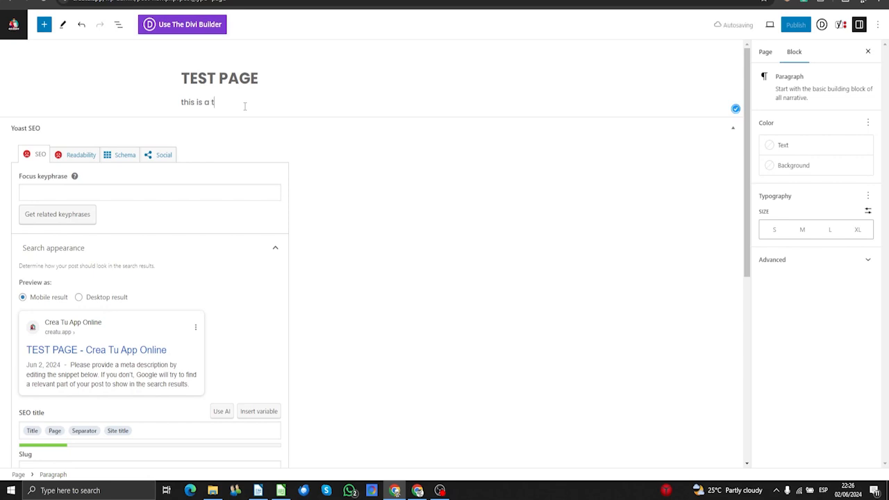
text(est fpr a page is)
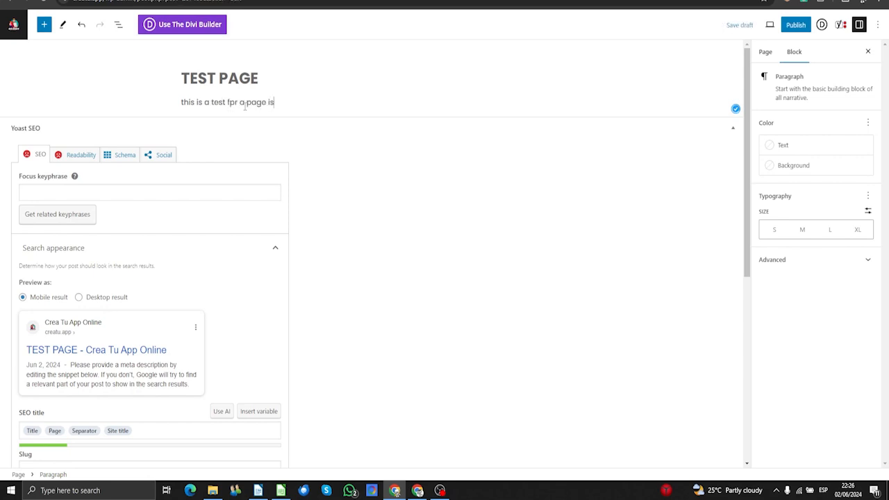
key(BackSpace)
text(nside Wordpress.)
click(147, 145)
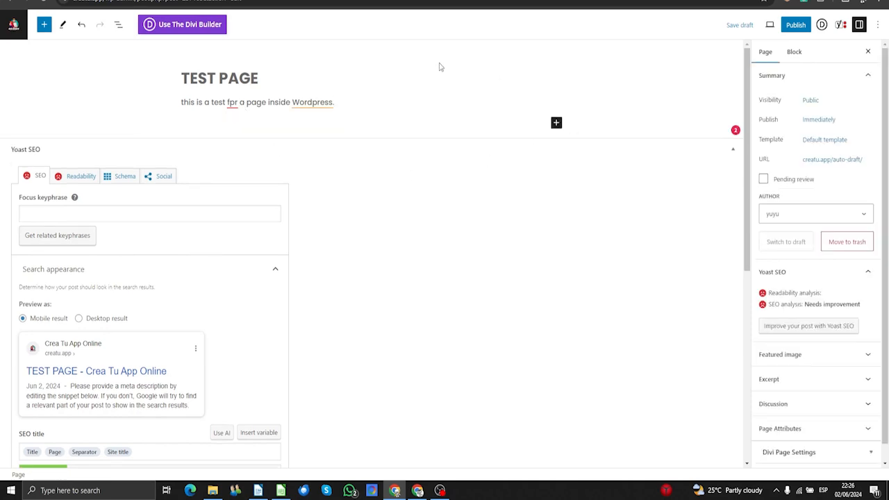
- Correct the misspelled word "fpr" to "for" in the paragraph
click(234, 102)
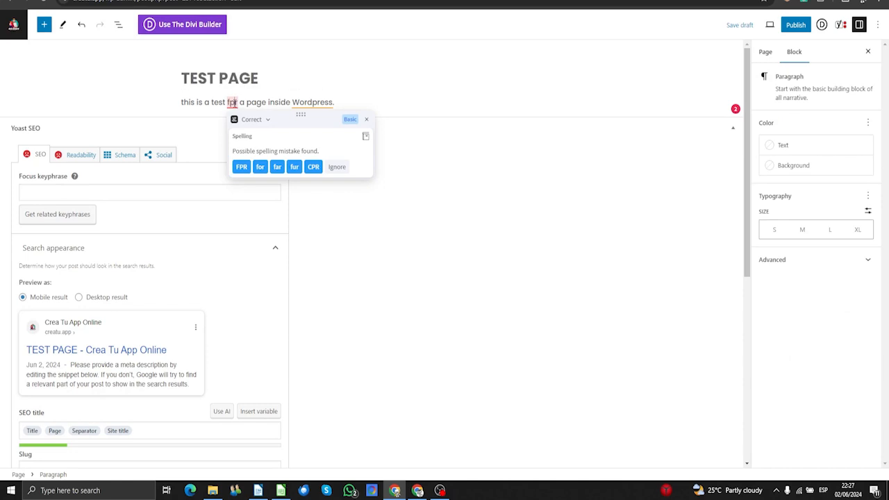
key(BackSpace)
text(o)
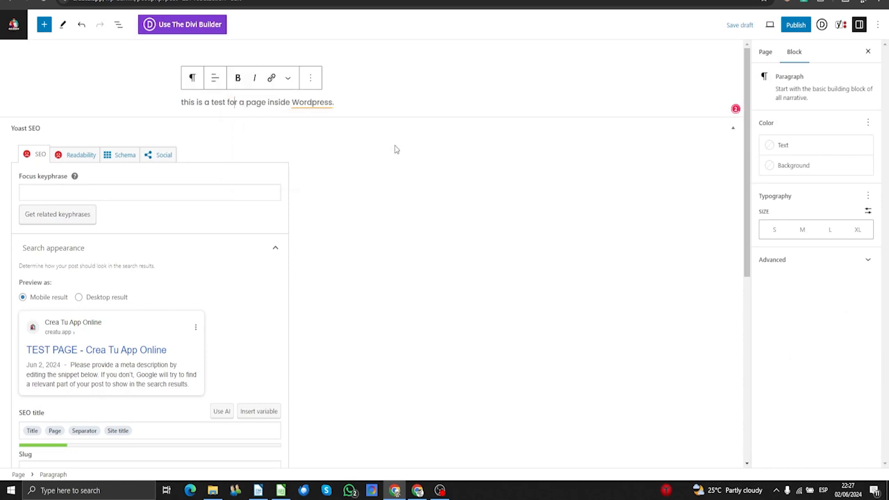
click(92, 114)
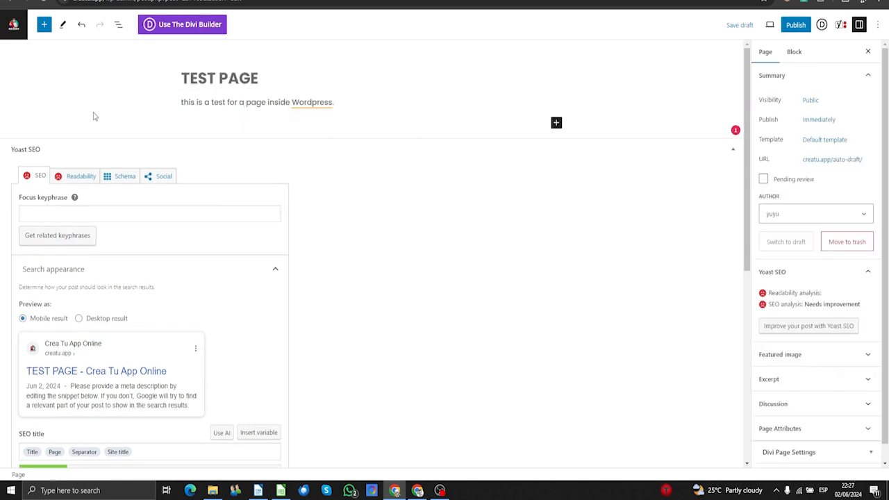
- Browse all available blocks and insert an Image block below the paragraph
click(556, 125)
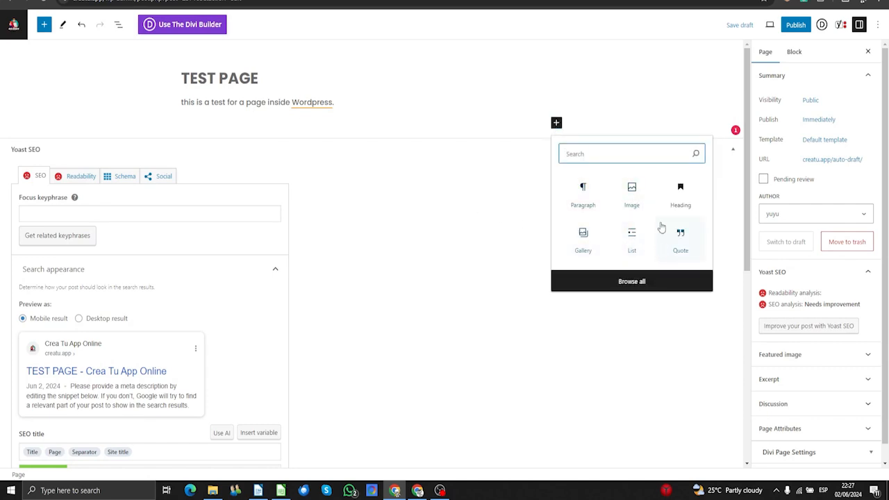
click(632, 283)
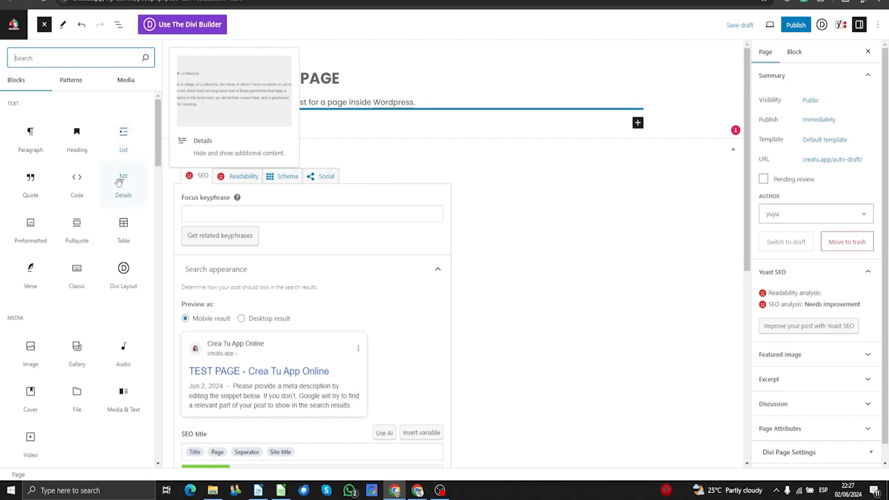
scroll(87, 238, down, 6)
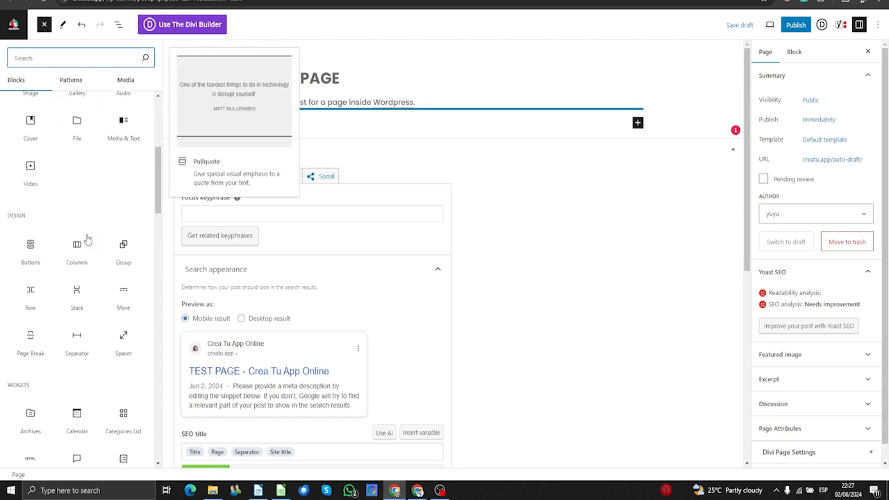
scroll(86, 239, down, 6)
scroll(85, 236, up, 8)
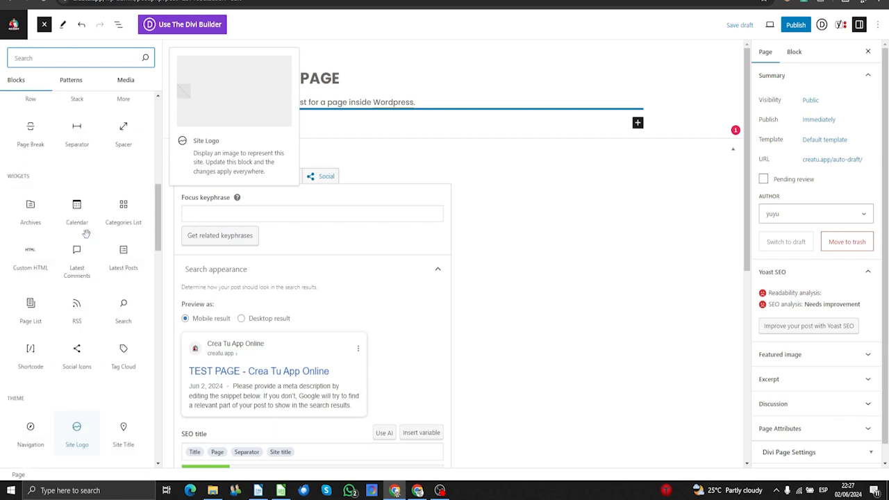
scroll(85, 238, up, 3)
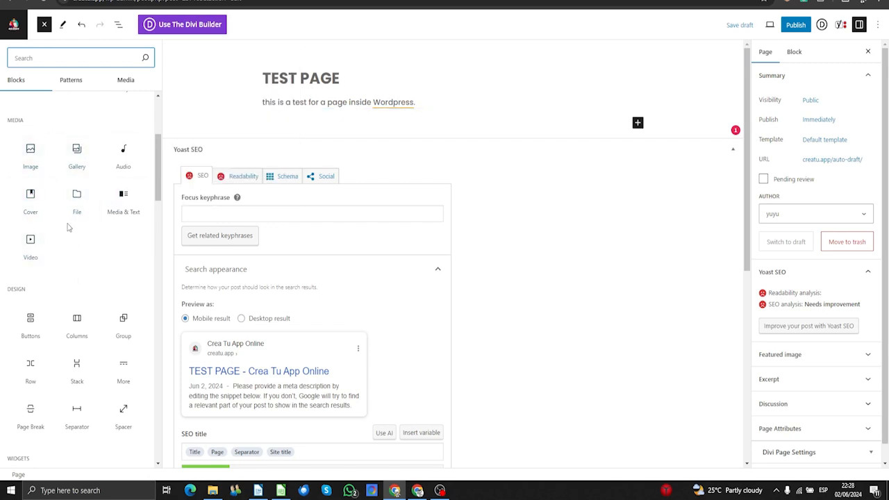
click(30, 154)
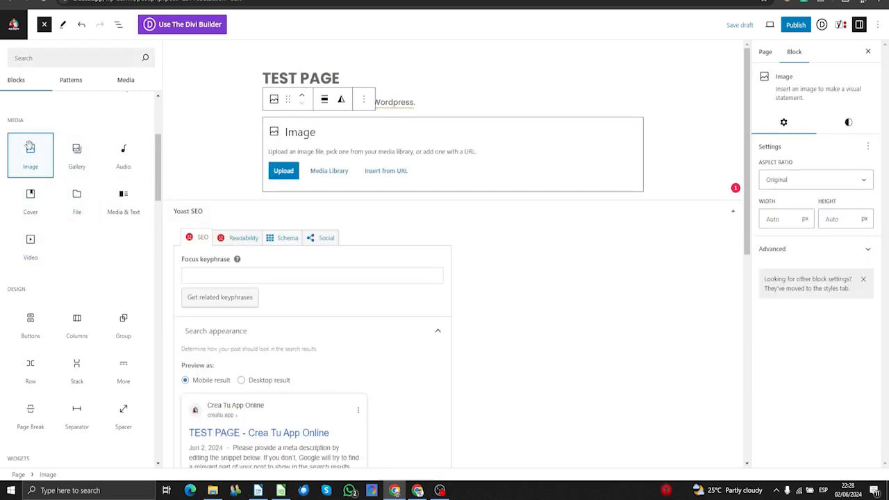
- Place the teal robot picture in the empty image block
click(222, 144)
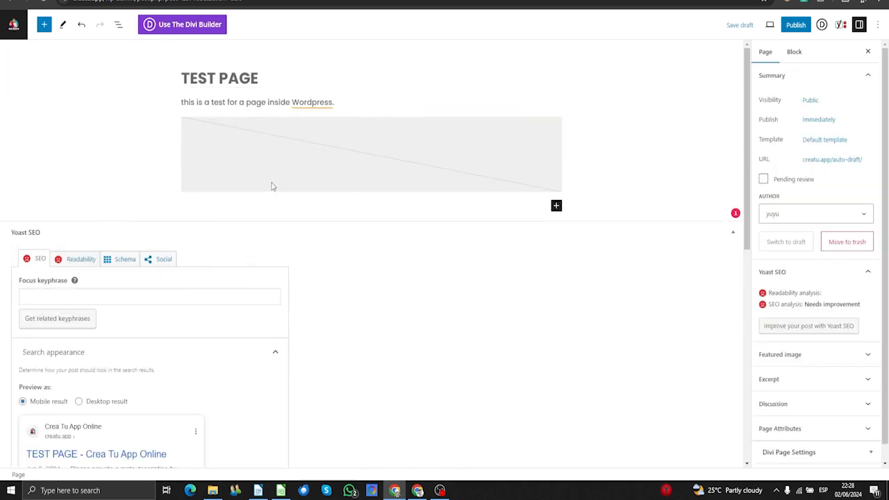
click(513, 180)
click(200, 171)
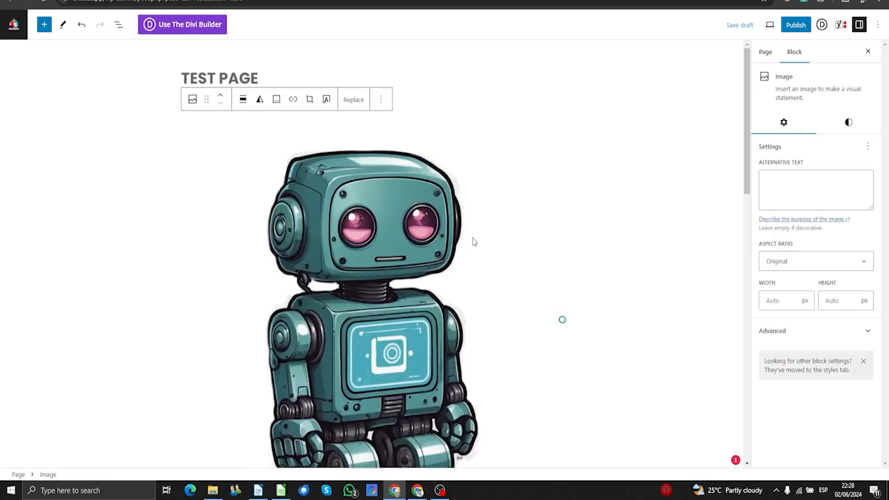
- Shrink the robot image to about 363 px wide and align it to the center of the page
scroll(472, 241, down, 3)
scroll(270, 251, up, 3)
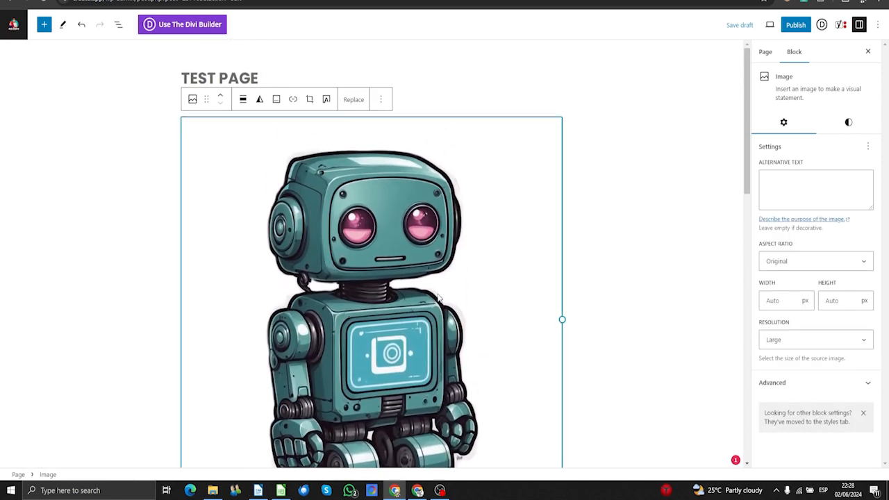
scroll(506, 339, down, 3)
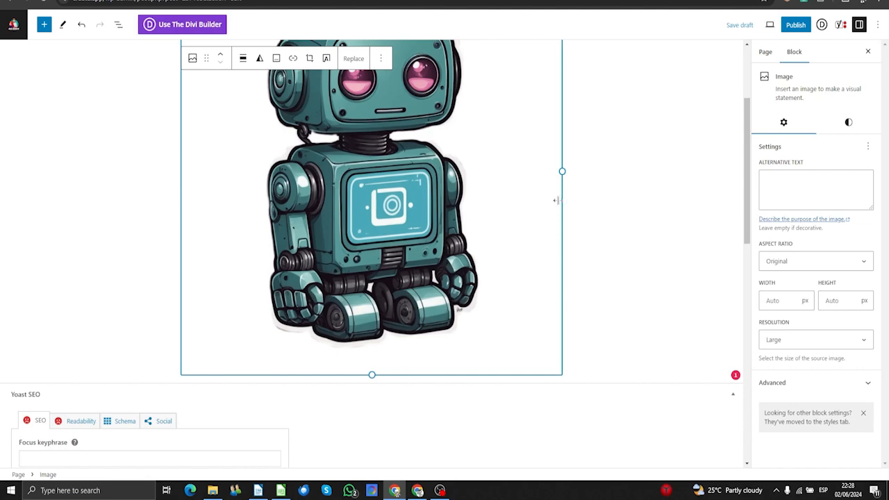
drag(561, 199, 350, 55)
scroll(150, 173, up, 4)
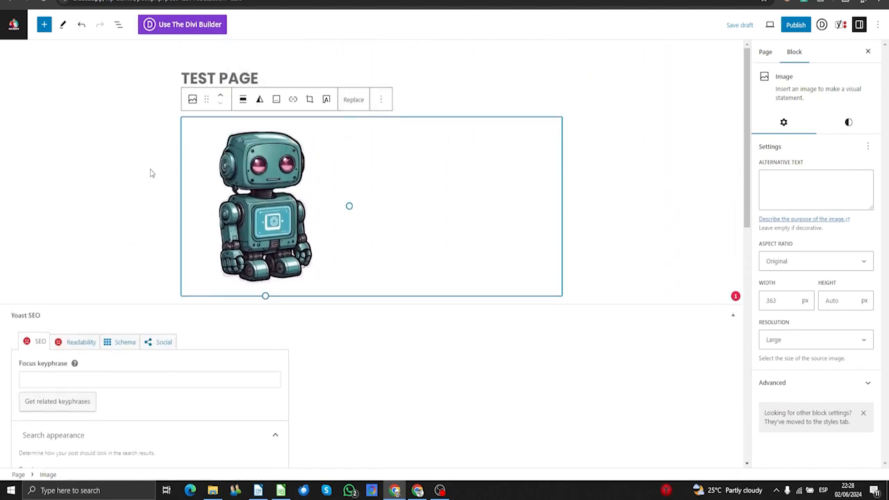
click(243, 100)
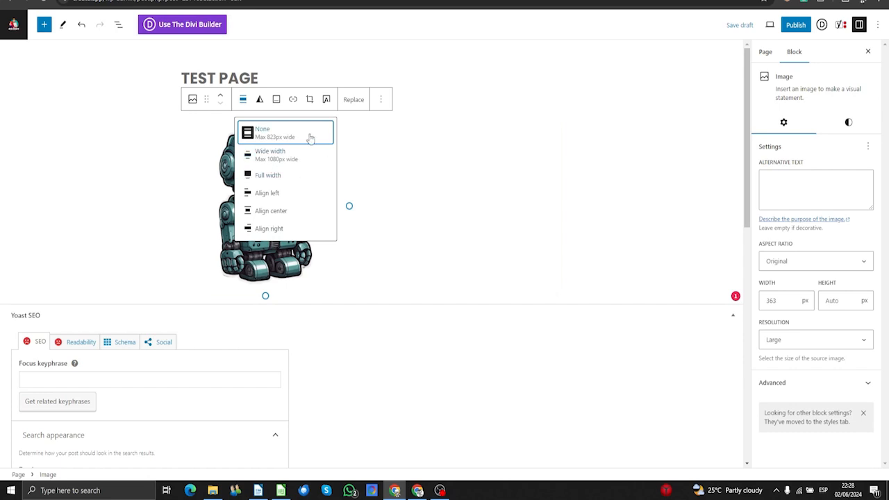
click(292, 220)
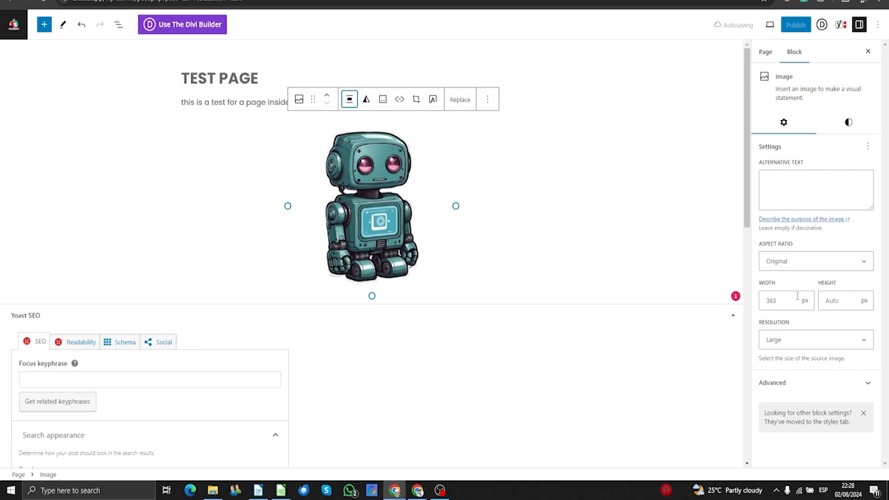
- Set the robot image's alternative text to "this a robot", leaving its resolution options unused
click(790, 340)
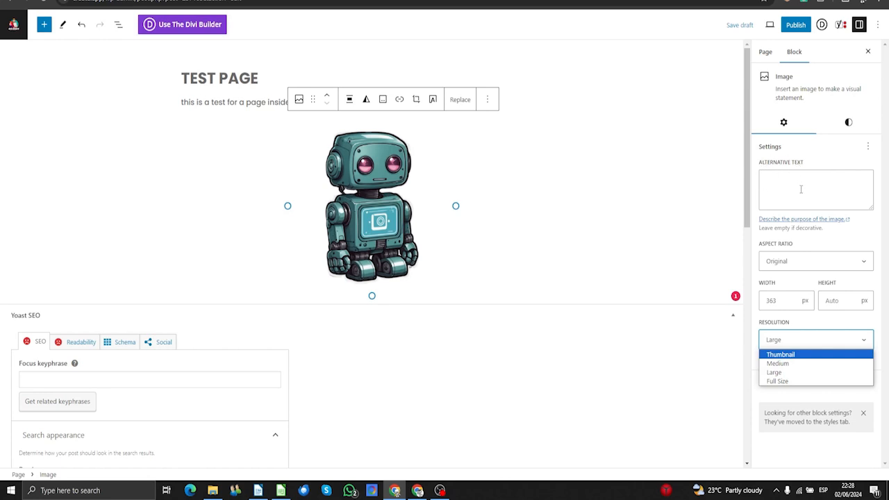
click(800, 189)
text(this a robot)
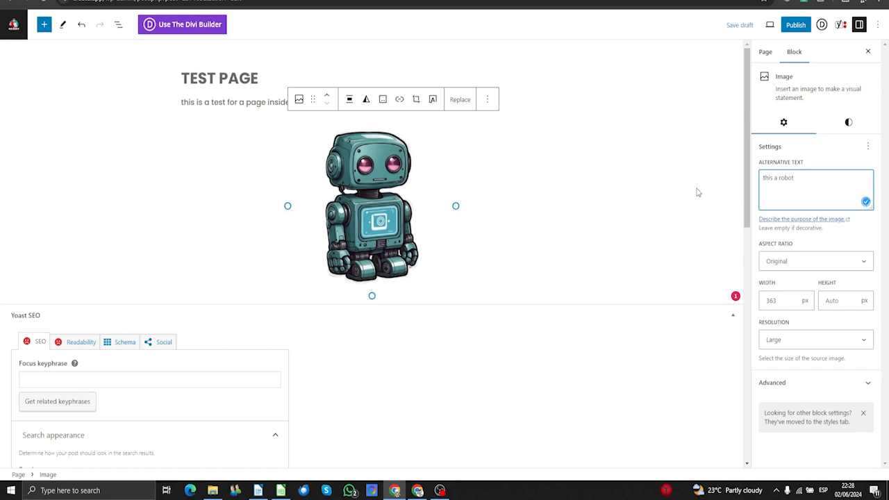
click(141, 202)
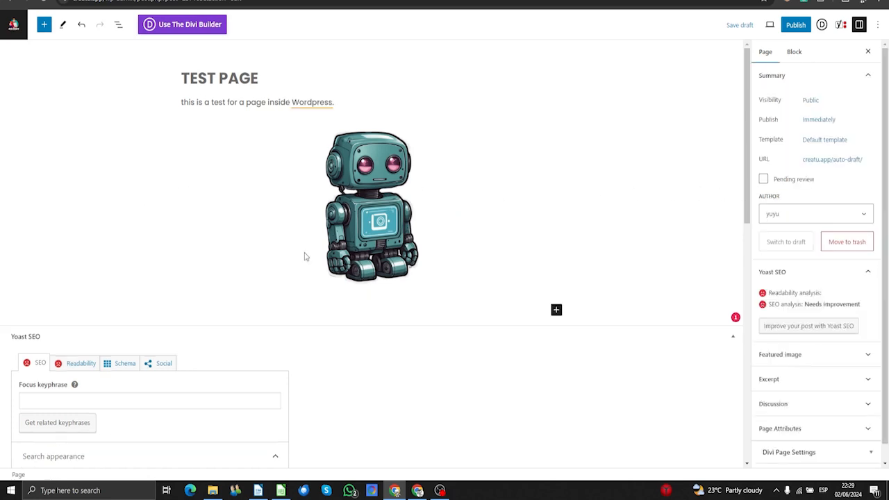
- Add a Quote block below the image reading "This a reminder of how to add page in wordpress" with the citation "By creator"
click(556, 311)
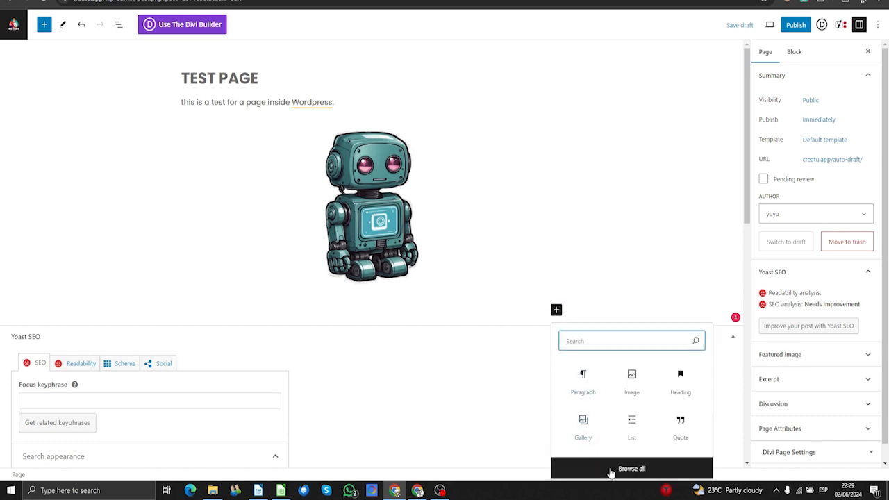
click(680, 434)
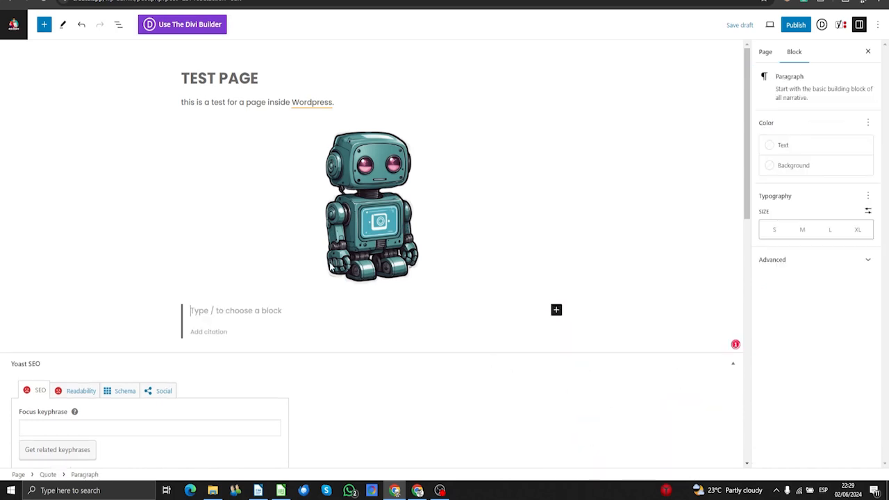
text(Thuis)
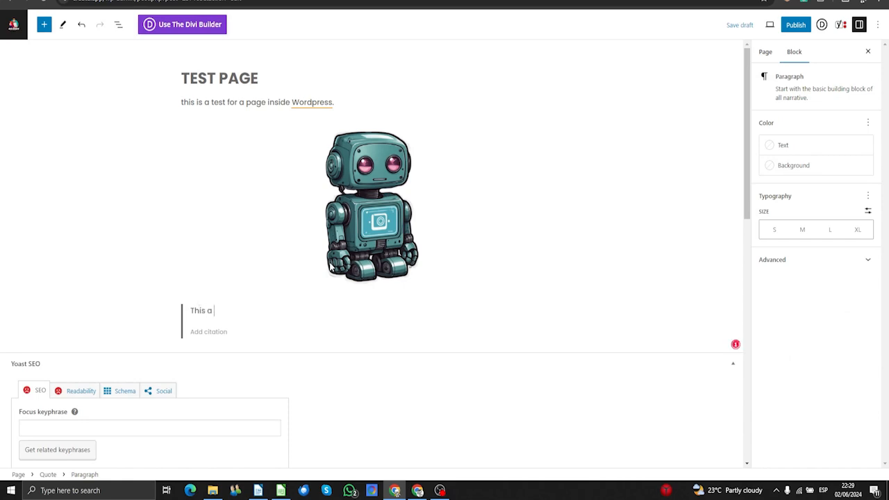
text( a reminder of how to add page in wordpress)
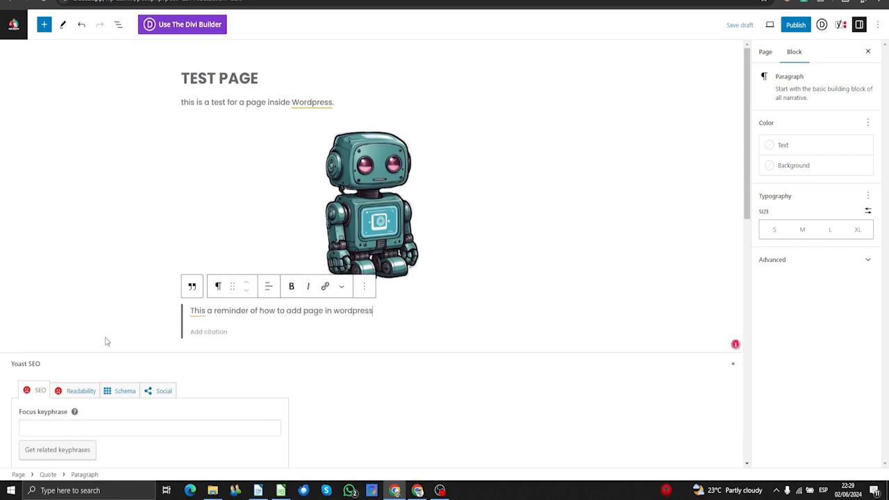
click(203, 335)
text(By creator)
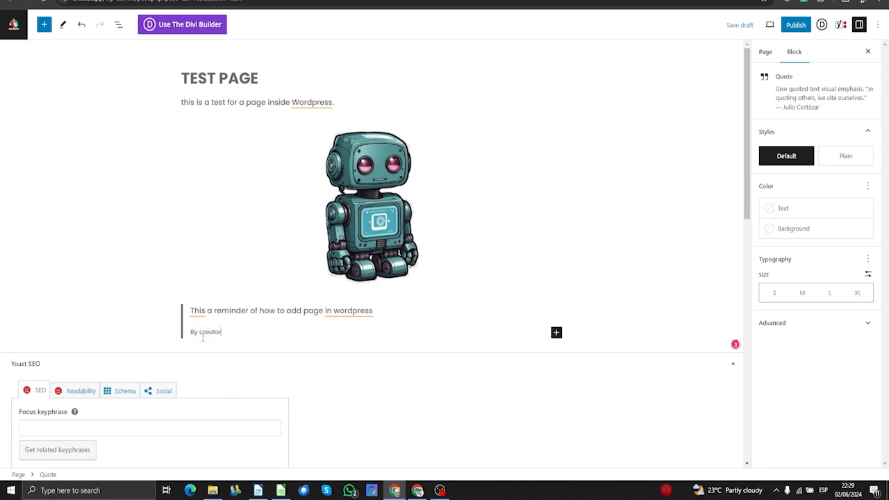
click(82, 300)
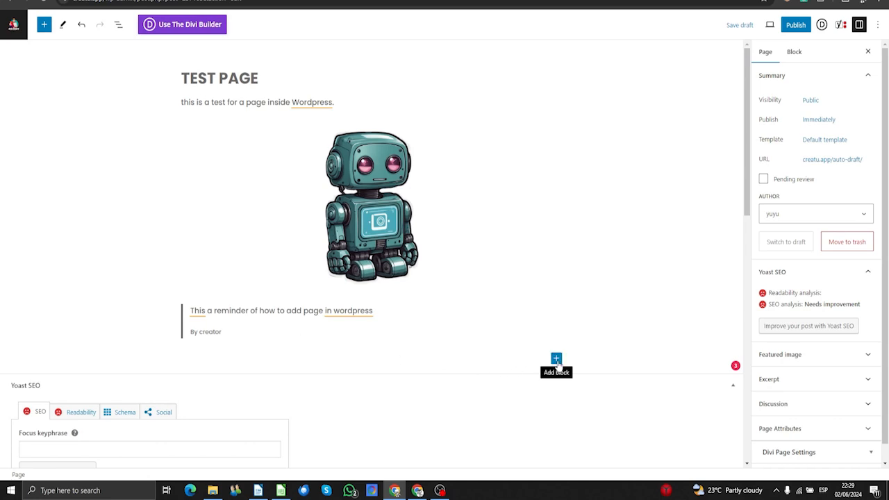
- Browse the full library of available block types, including the text and media blocks
click(556, 360)
scroll(650, 425, down, 1)
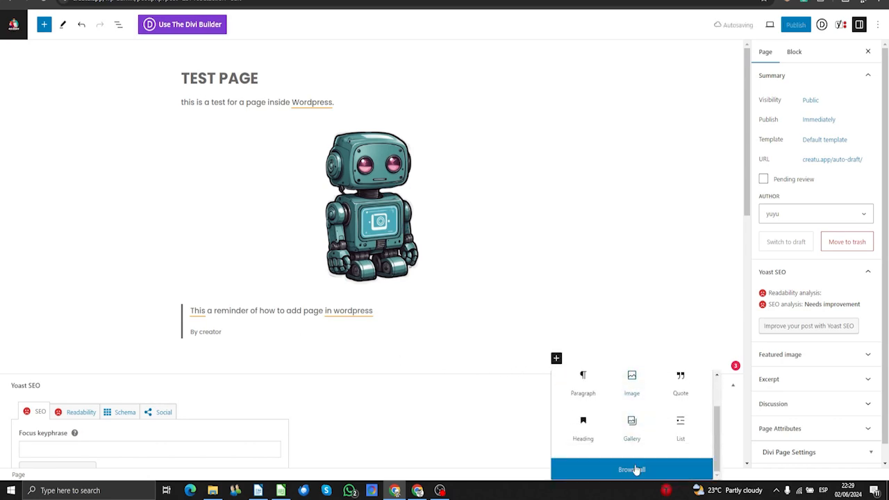
click(633, 470)
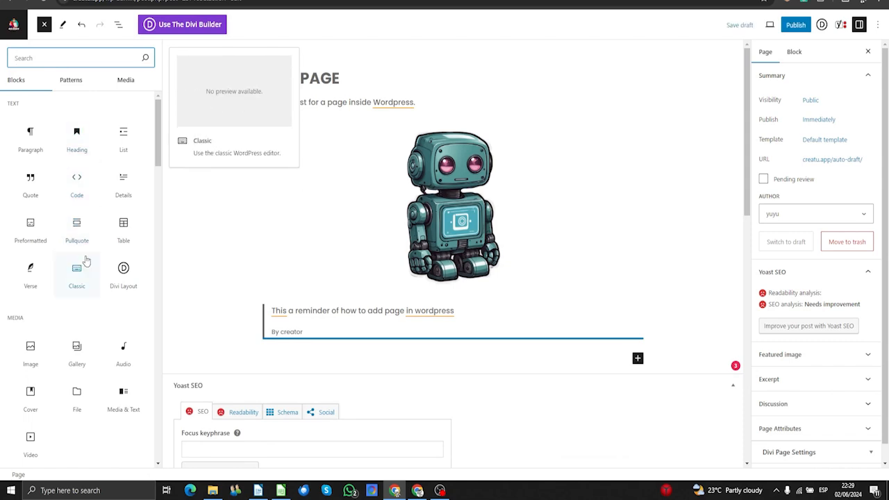
scroll(93, 354, down, 2)
scroll(93, 338, up, 2)
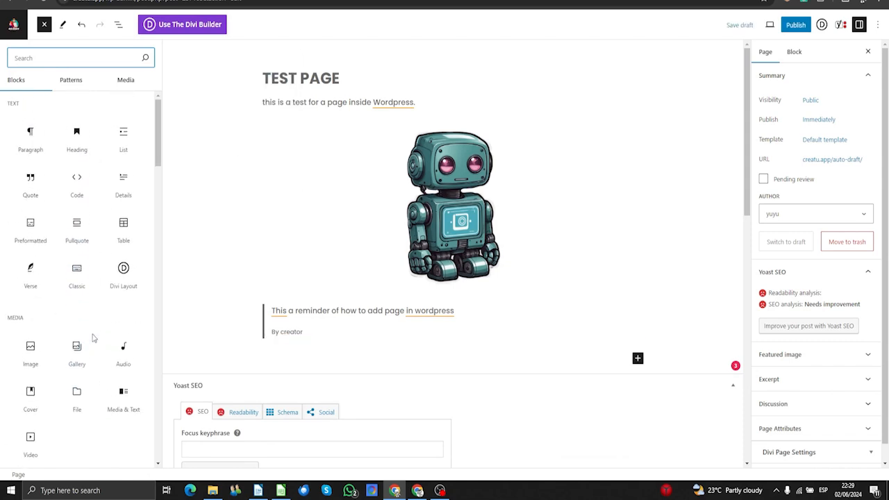
- Reveal the featured image setting and examine the page's Yoast SEO options and search appearance preview
click(779, 355)
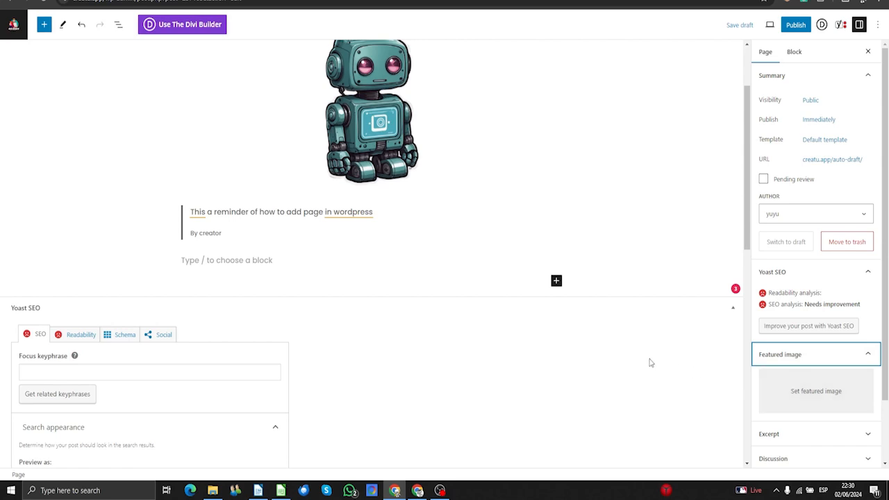
scroll(650, 361, down, 2)
scroll(264, 370, down, 2)
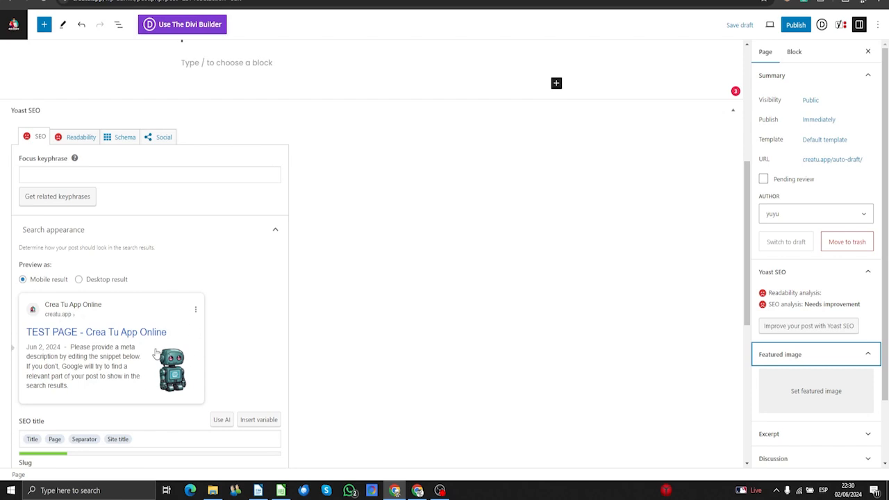
scroll(699, 343, down, 1)
scroll(831, 369, down, 1)
scroll(831, 368, up, 1)
scroll(605, 202, up, 5)
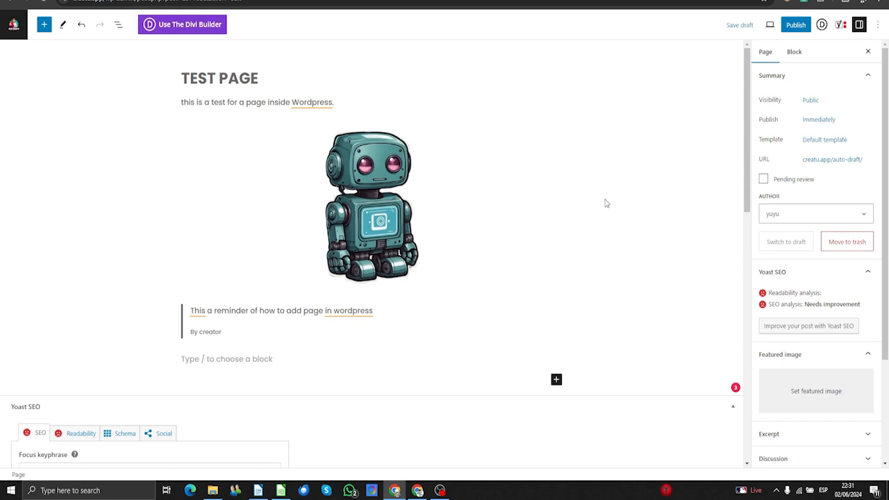
- Save the page as a draft and preview it in a new tab, checking its content and footer
click(742, 26)
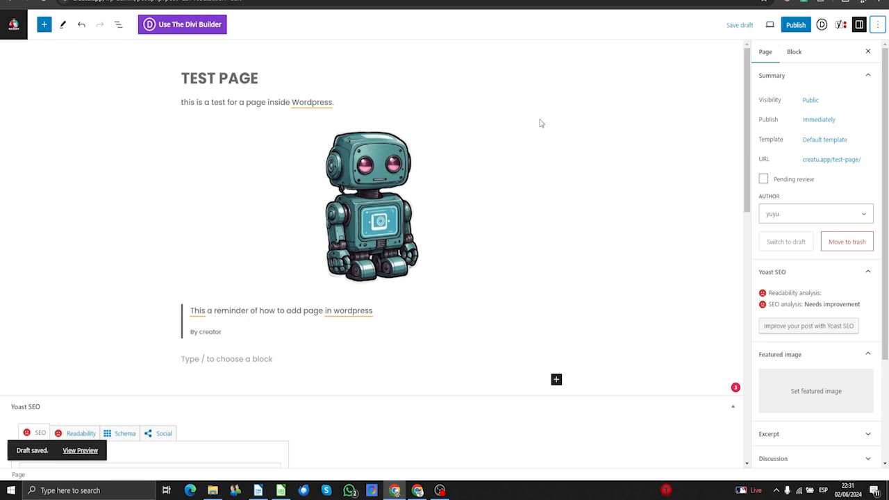
click(769, 28)
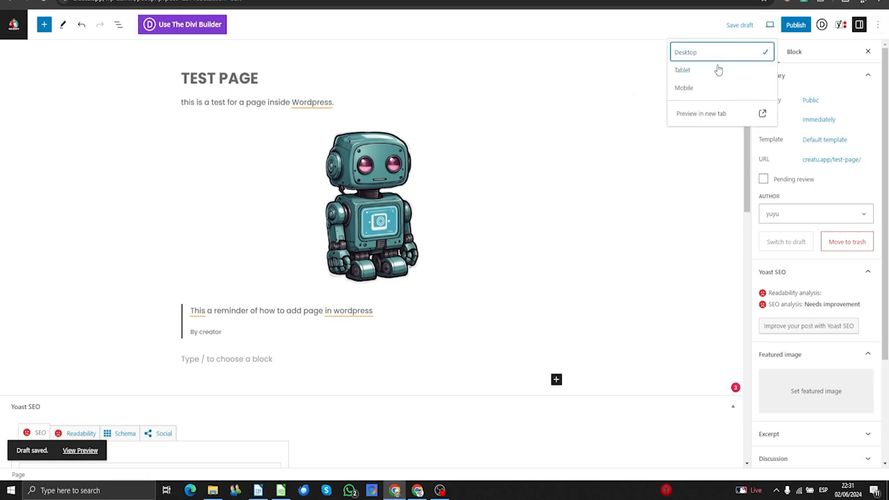
click(702, 114)
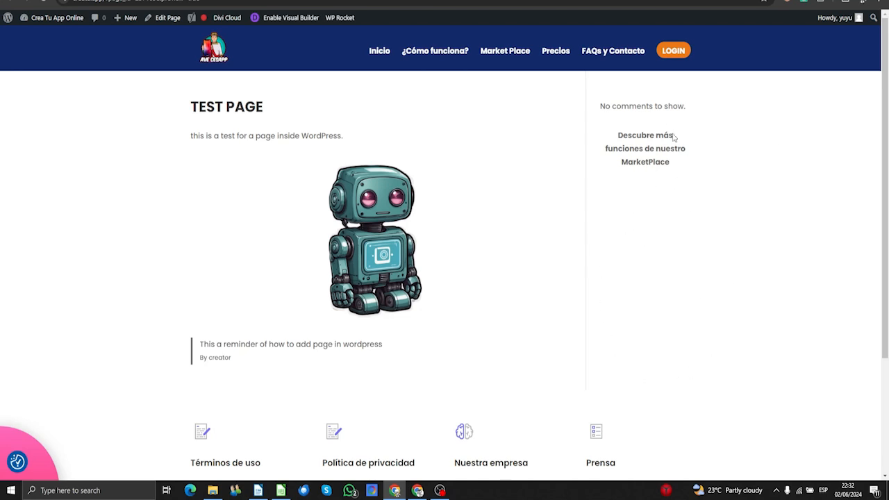
scroll(403, 400, down, 2)
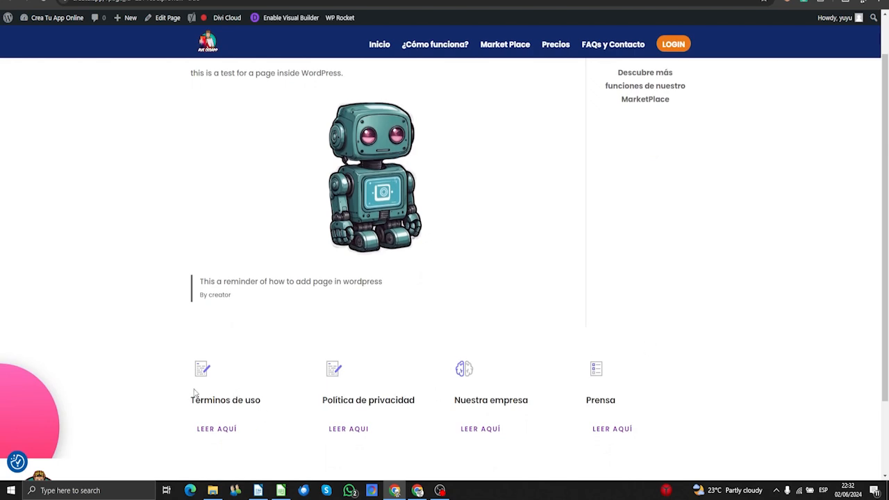
scroll(494, 375, up, 2)
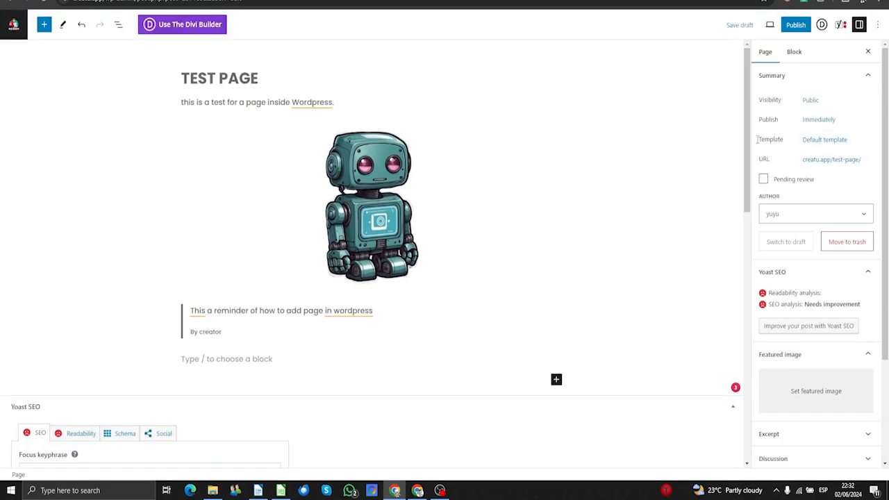
- Change the page template to Blank Page and save the draft
click(826, 144)
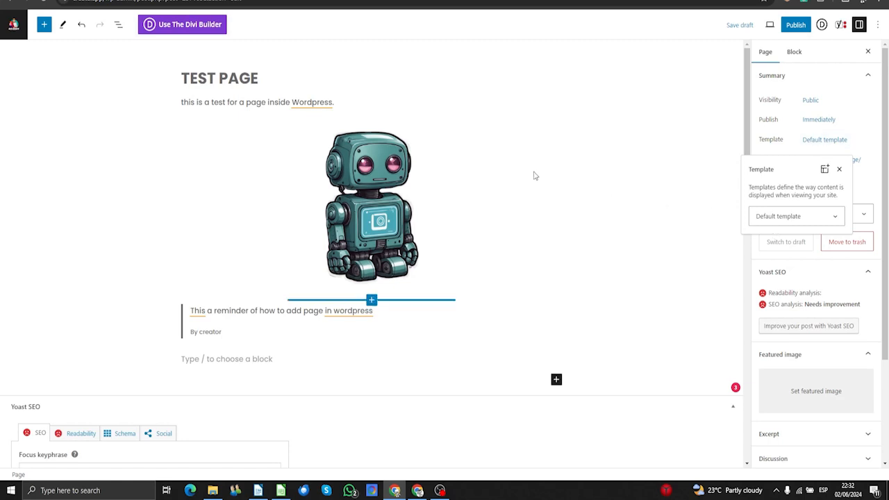
click(783, 220)
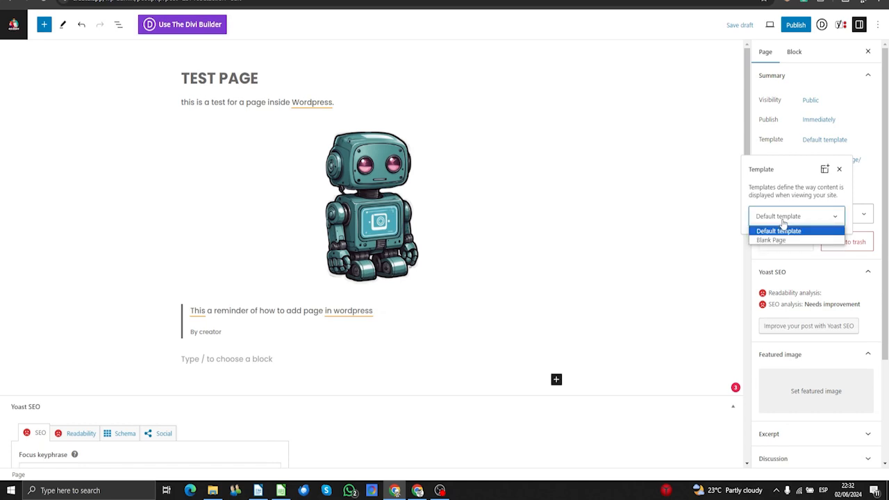
click(769, 240)
click(691, 149)
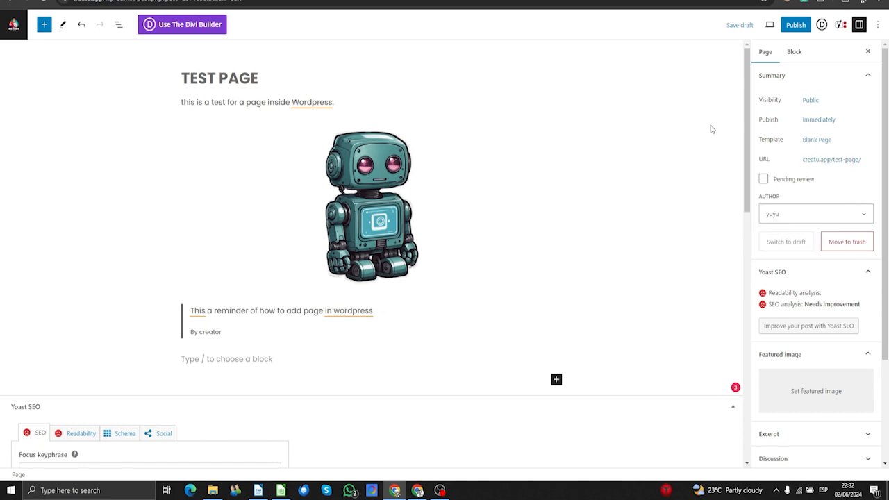
click(736, 25)
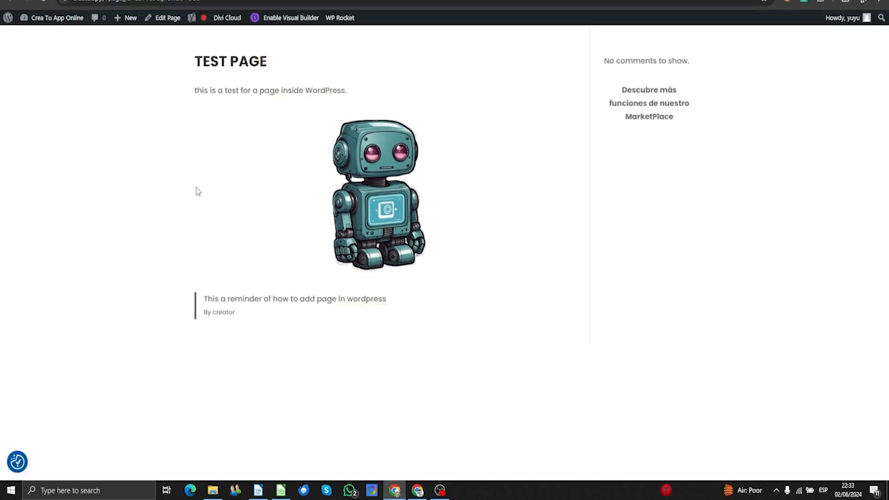